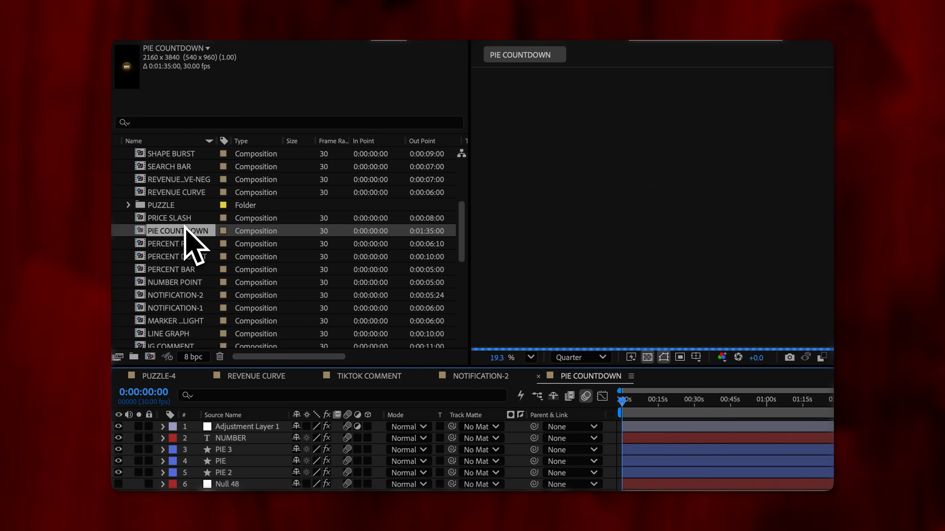
Preview the PIE COUNTDOWN composition partway through its countdown and open the negative revenue curve composition from the project
click(673, 402)
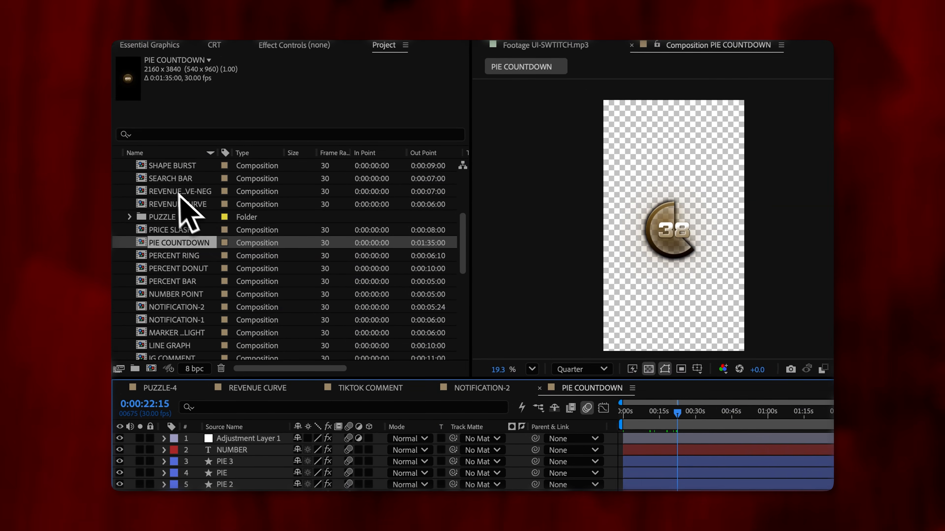
click(171, 190)
double_click(171, 191)
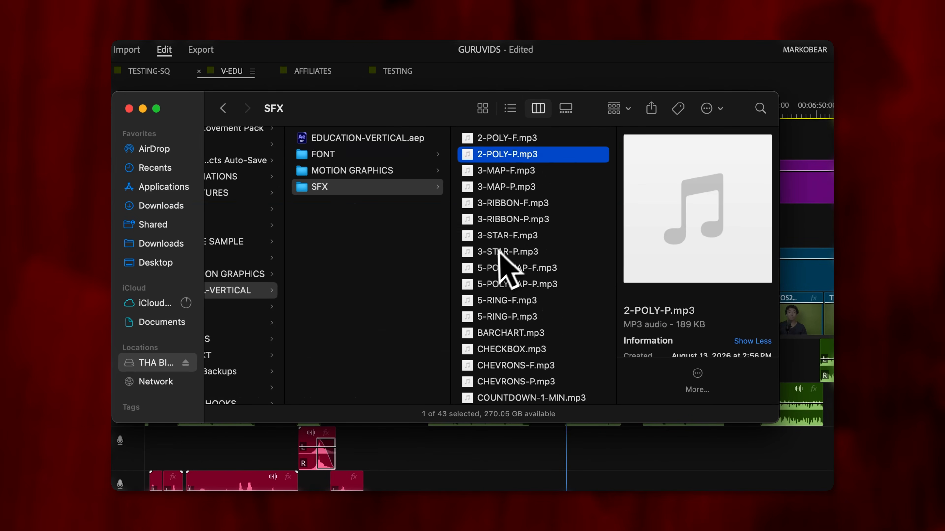
Browse the SFX folder's audio files in Finder, and download the purchased GURU SELECT files from the store e-mail in the browser
scroll(495, 257, down, 5)
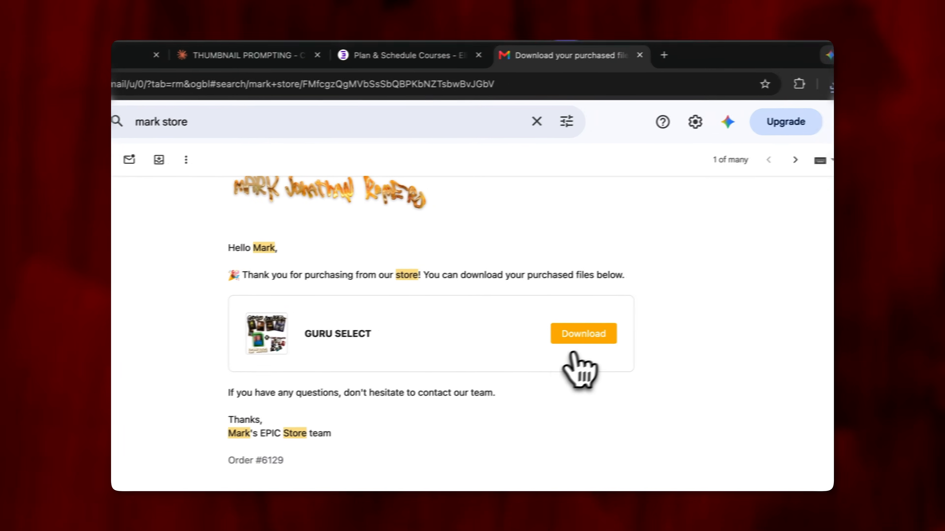
click(561, 338)
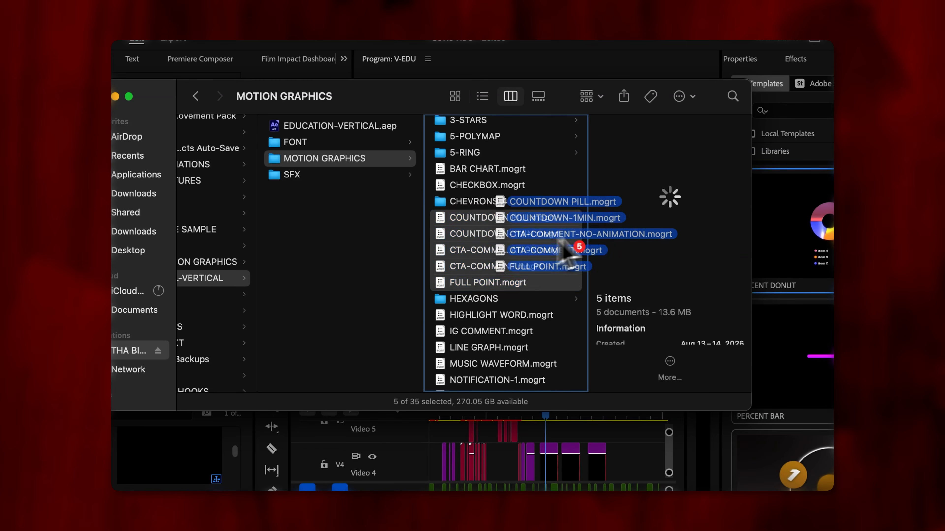
Add the five selected .mogrt files, from COUNTDOWN PILL to FULL POINT, to Premiere's graphics templates
drag(565, 250, 813, 267)
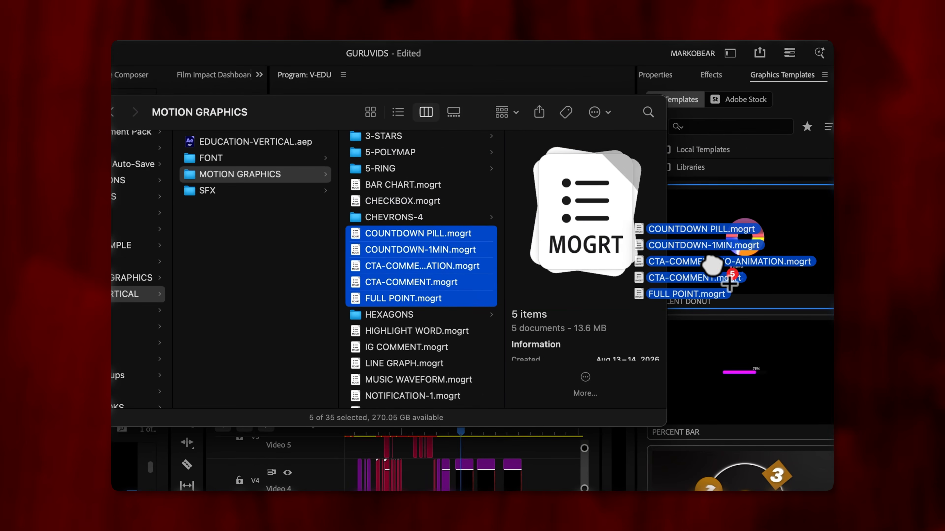
drag(730, 281, 403, 211)
Add all six .mogrt files from the 5-RING folder, 5-RING-1 through 5-RING-FULL, to the graphics templates
scroll(418, 175, up, 2)
click(397, 224)
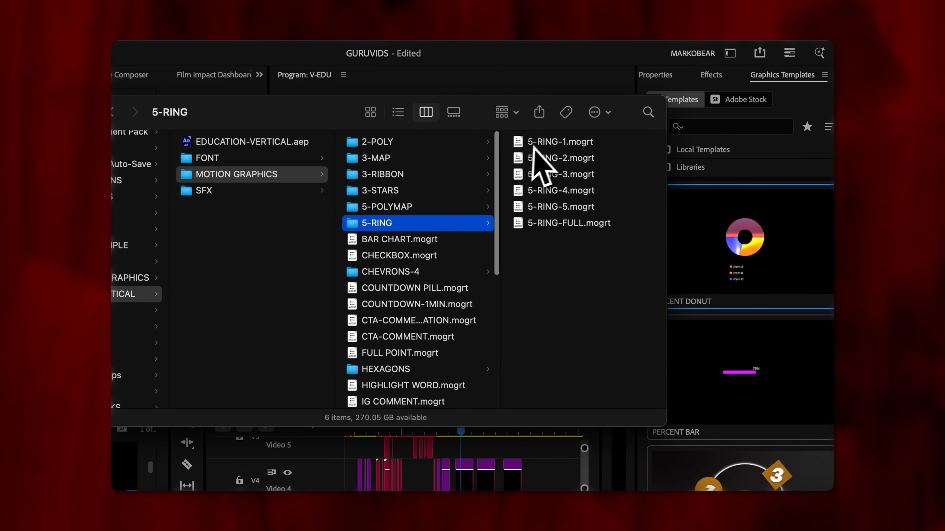
click(526, 146)
shift+click(432, 223)
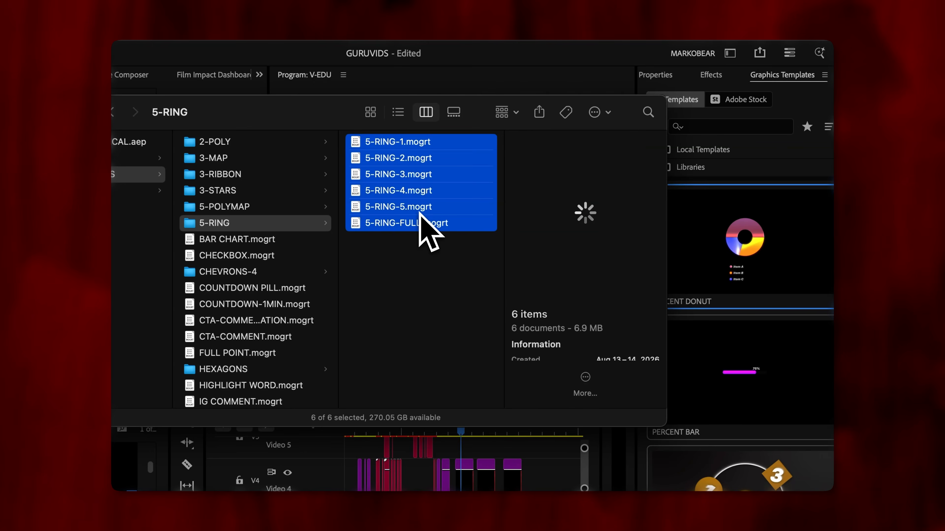
drag(432, 224, 754, 275)
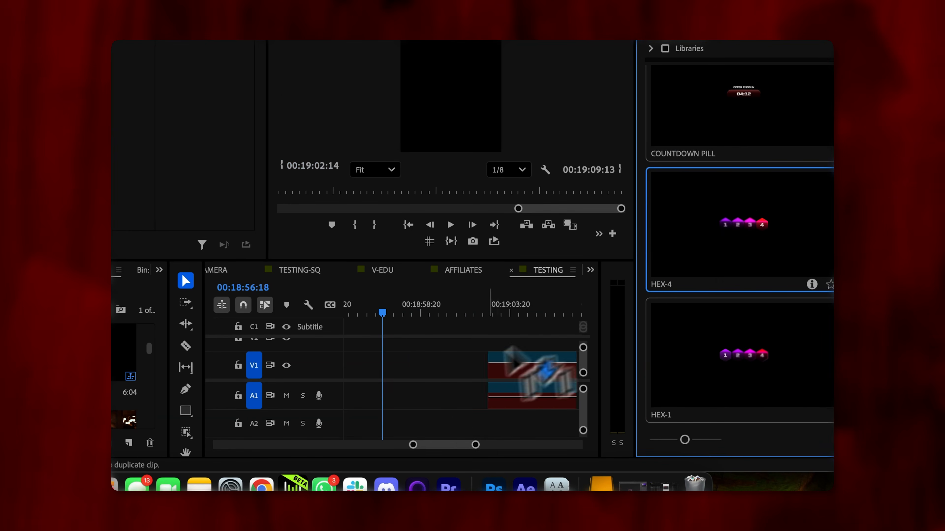
Place the HEX-4 template on track V1 of the TESTING sequence and select the clip to show its editable properties
drag(528, 380, 383, 404)
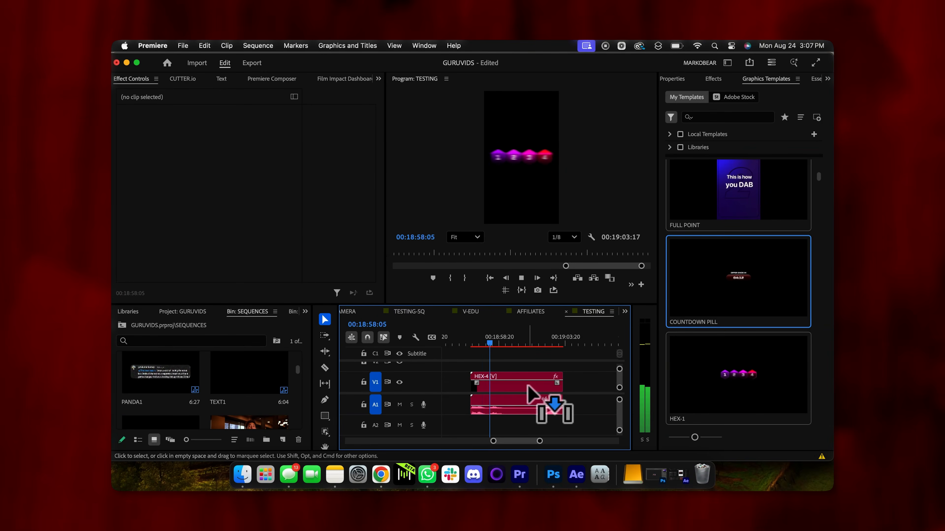
click(527, 387)
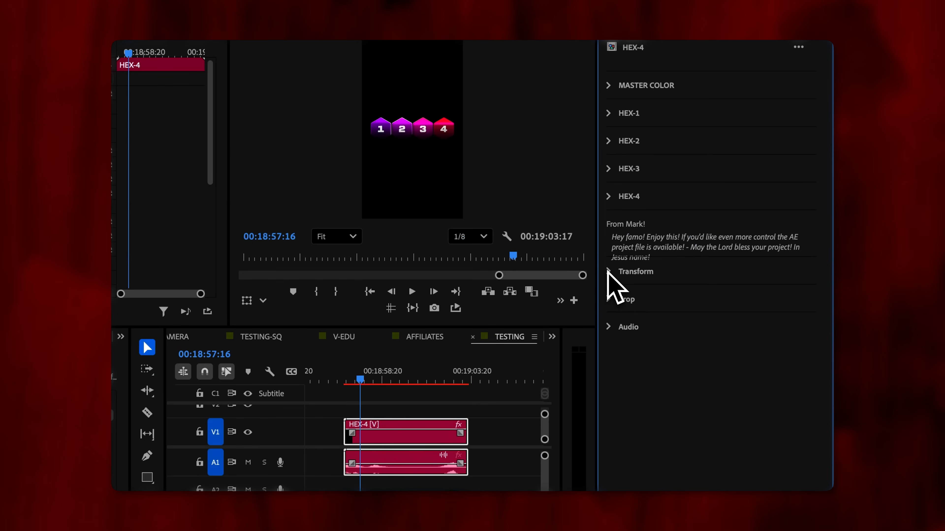
click(608, 271)
click(609, 270)
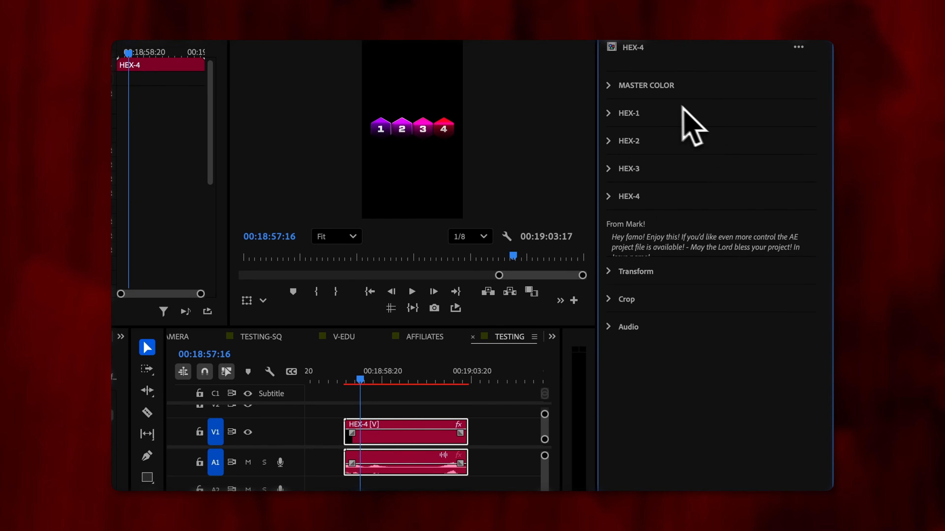
Open the HEX-1 text settings of the HEX-4 clip and change the hexagon numbers' font to MarkV2
click(609, 114)
click(628, 140)
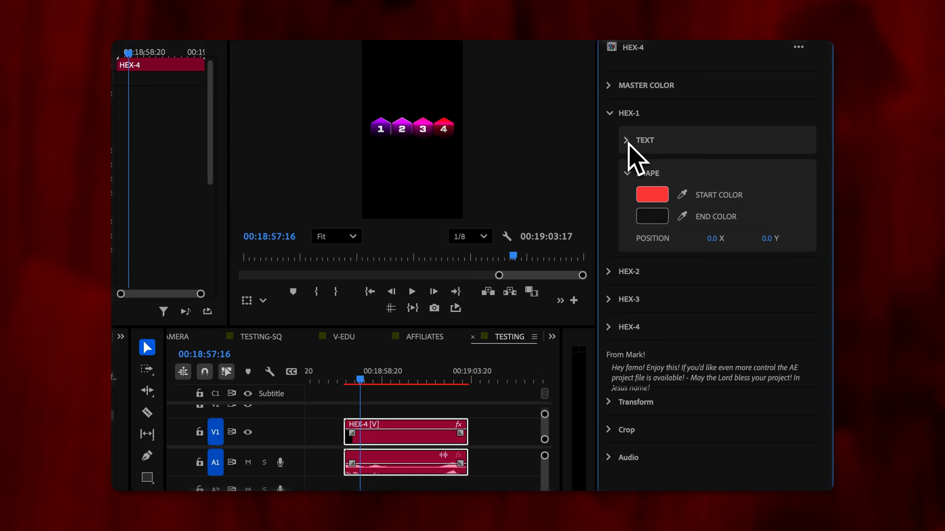
click(627, 140)
click(768, 194)
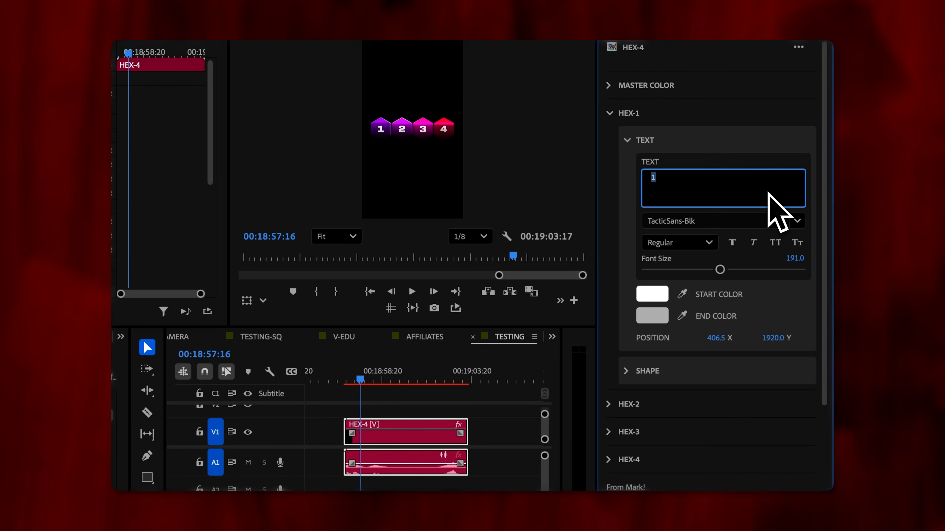
click(512, 399)
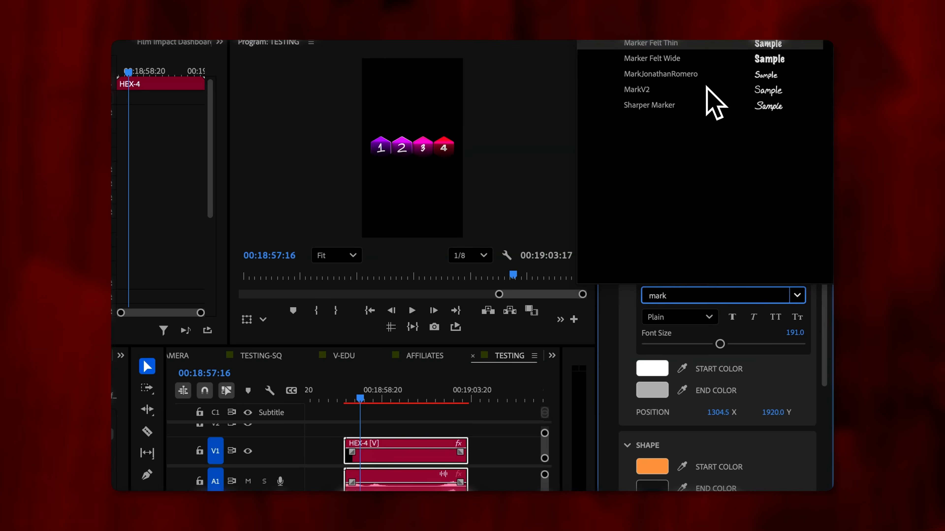
click(706, 89)
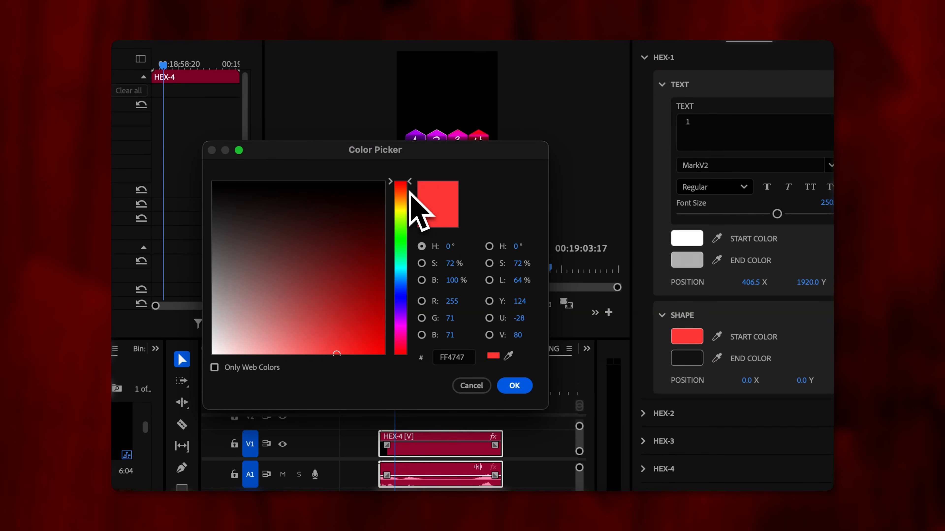
Set HEX-1's shape start color to green 47FF65 and adjust its end color
drag(408, 190, 410, 245)
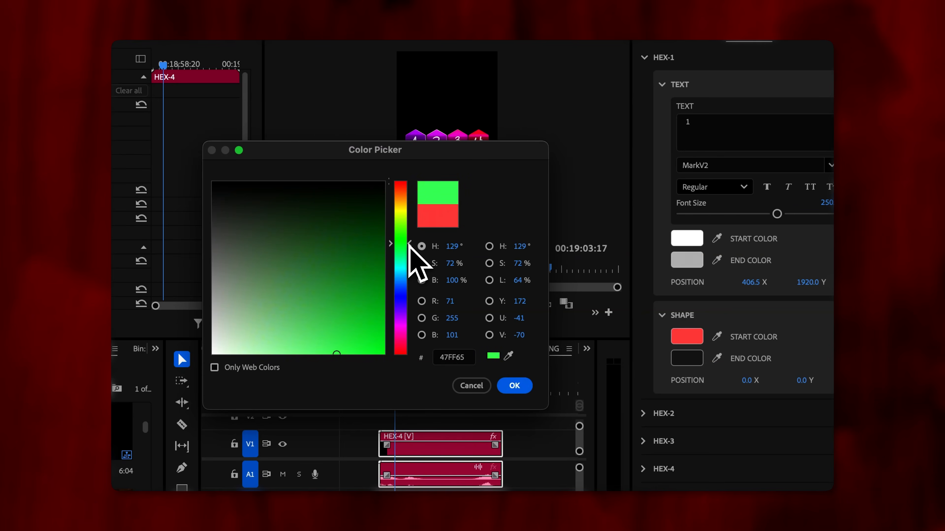
click(514, 386)
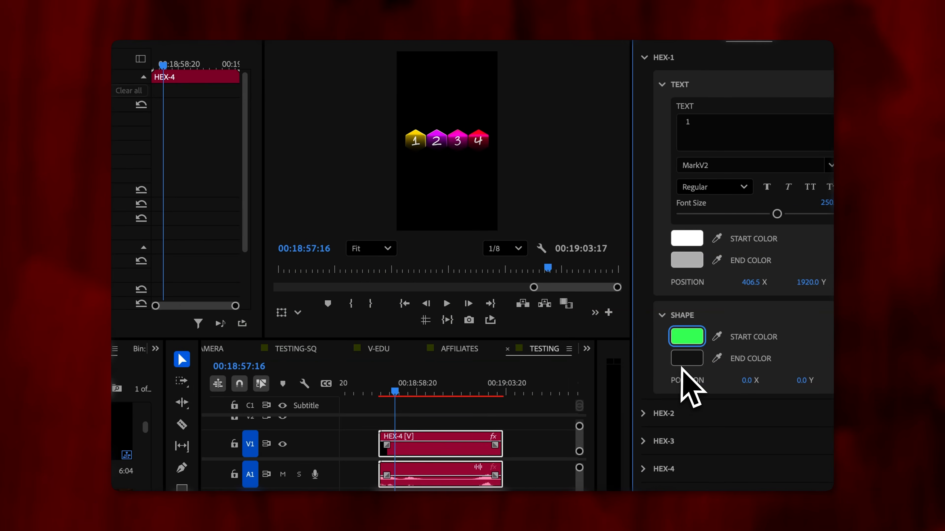
click(686, 359)
click(405, 220)
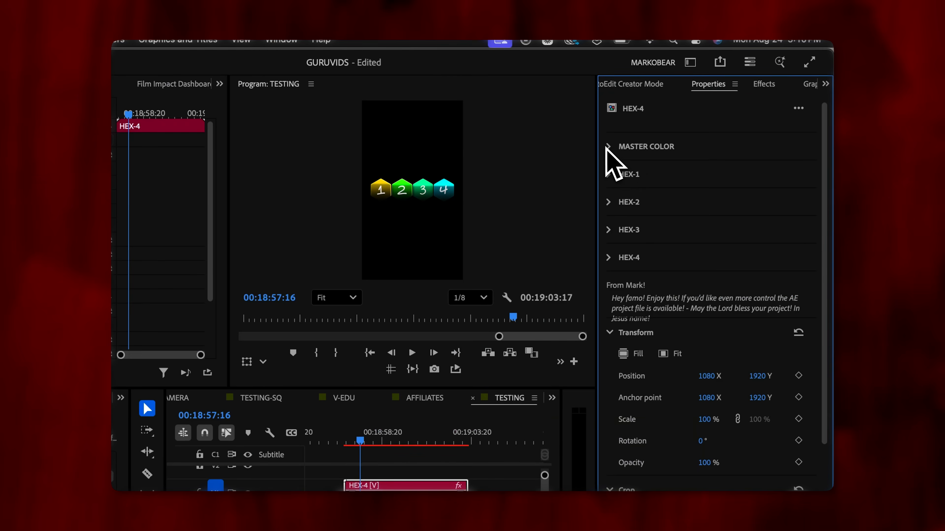
Try a lightness of -26 in the HEX-4 clip's master color settings and undo the change
click(610, 147)
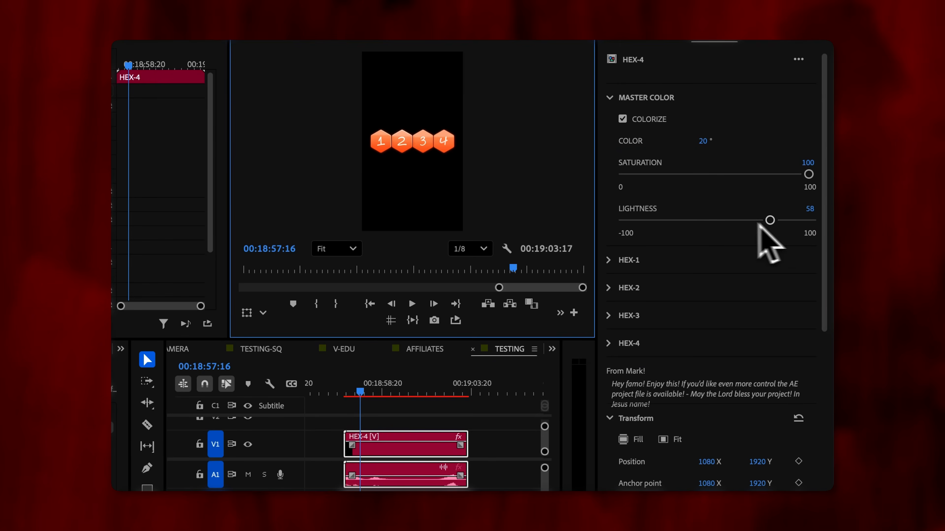
drag(761, 220, 676, 220)
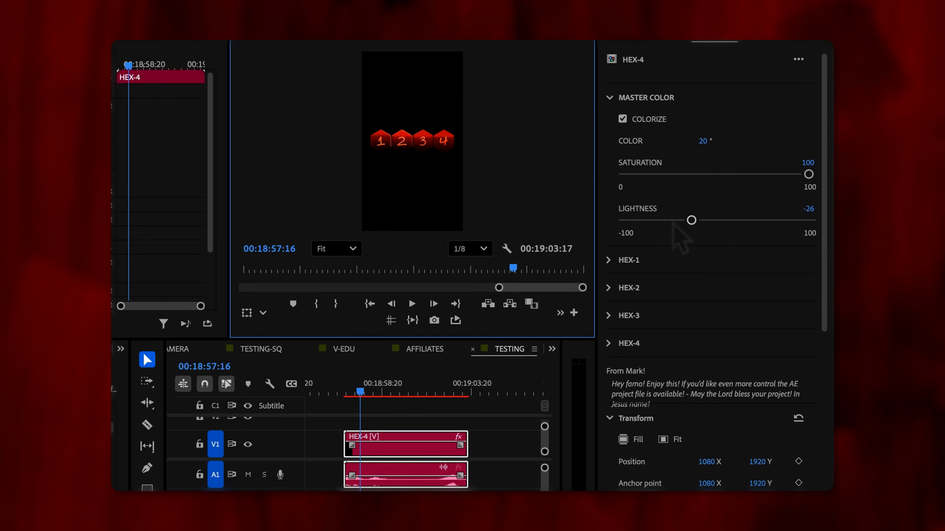
key(ctrl+z)
click(808, 209)
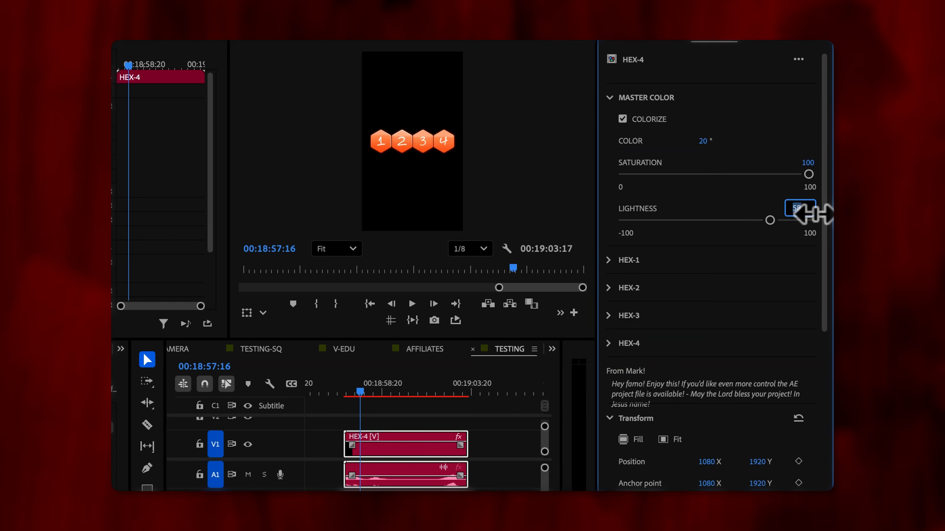
key(Return)
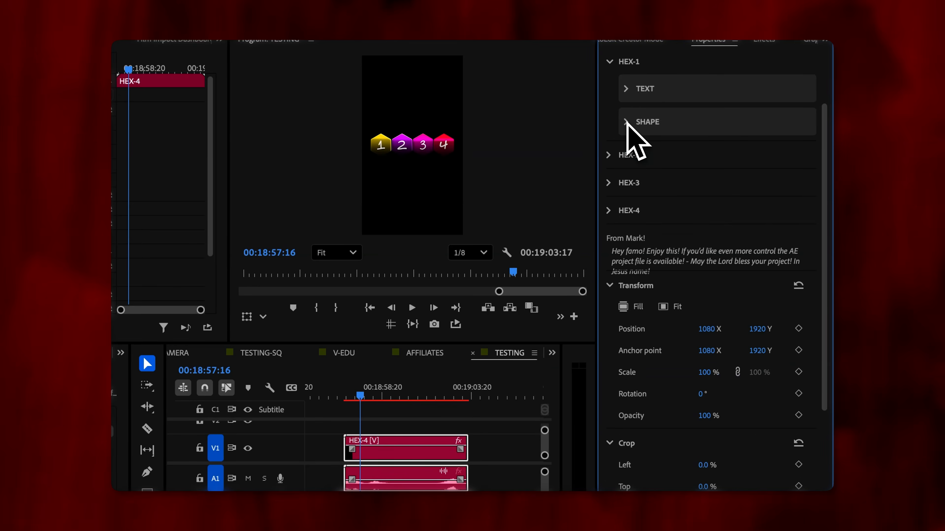
Open the fourth hexagon's shape settings and shift the hue of its start color away from yellow FFE22D
click(633, 206)
click(698, 448)
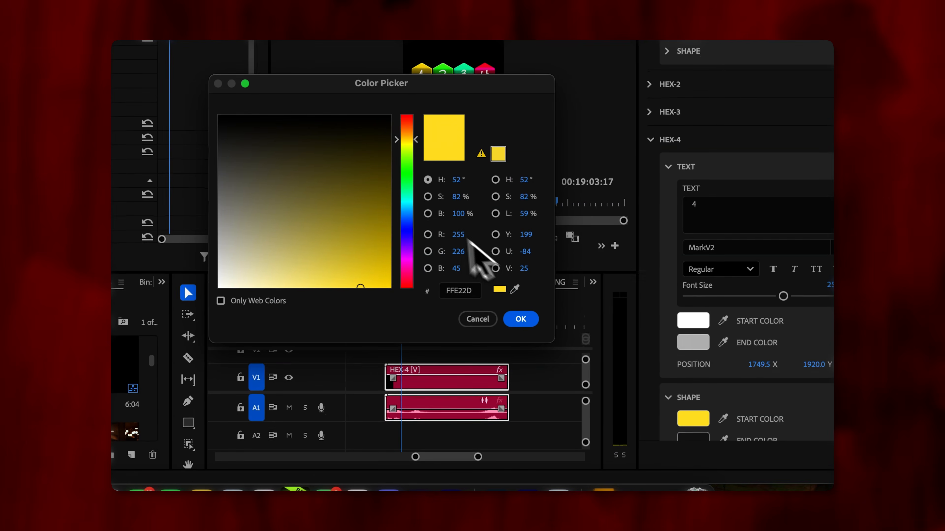
drag(415, 204, 413, 243)
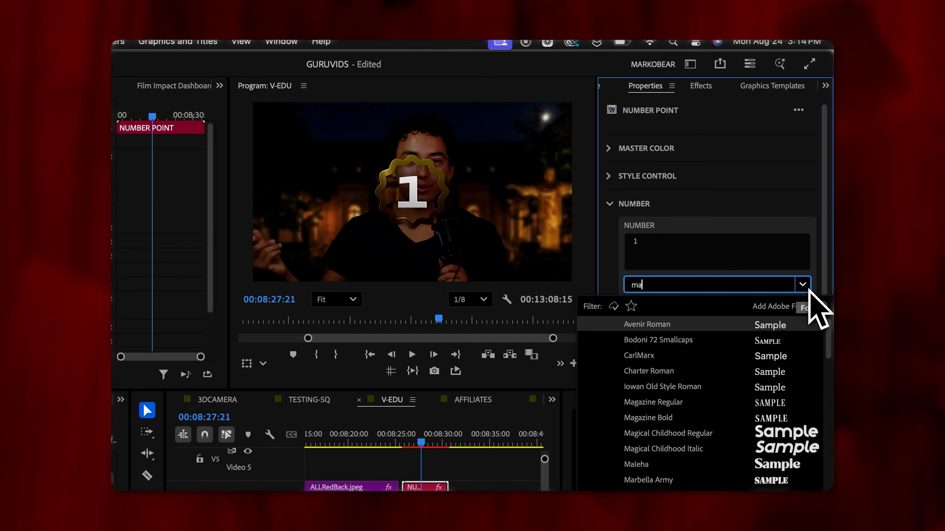
Set the NUMBER POINT graphic's number font to MarkV2 and close its number settings
text(mark)
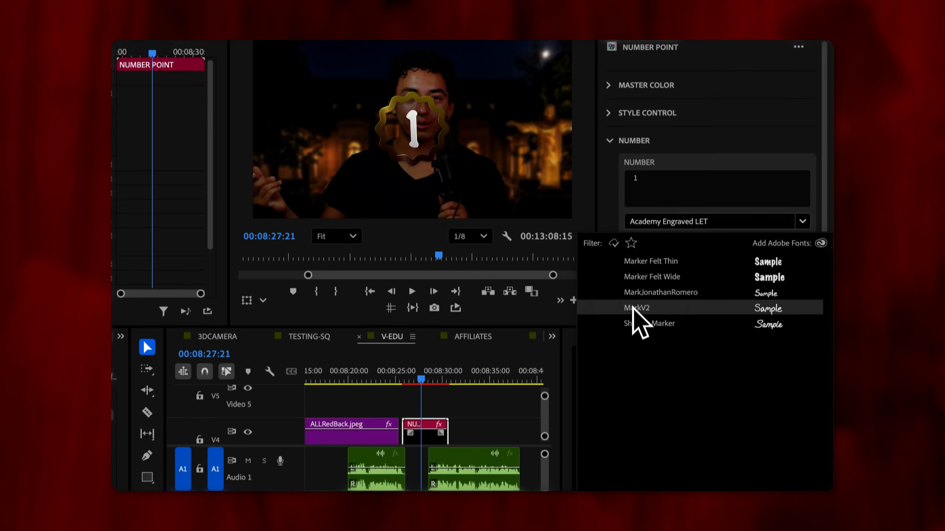
click(632, 309)
click(612, 136)
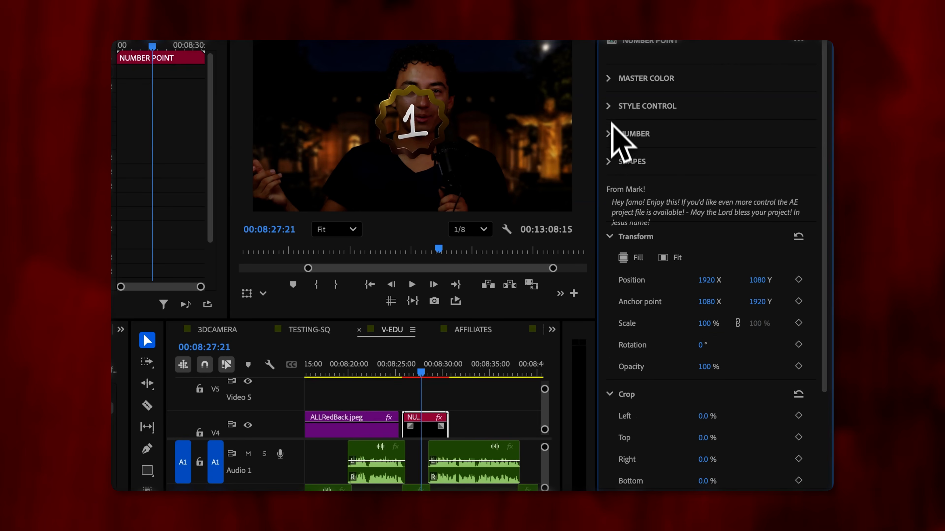
Set the NUMBER POINT graphic's shape to 7 in its style controls and adjust the style value
click(610, 107)
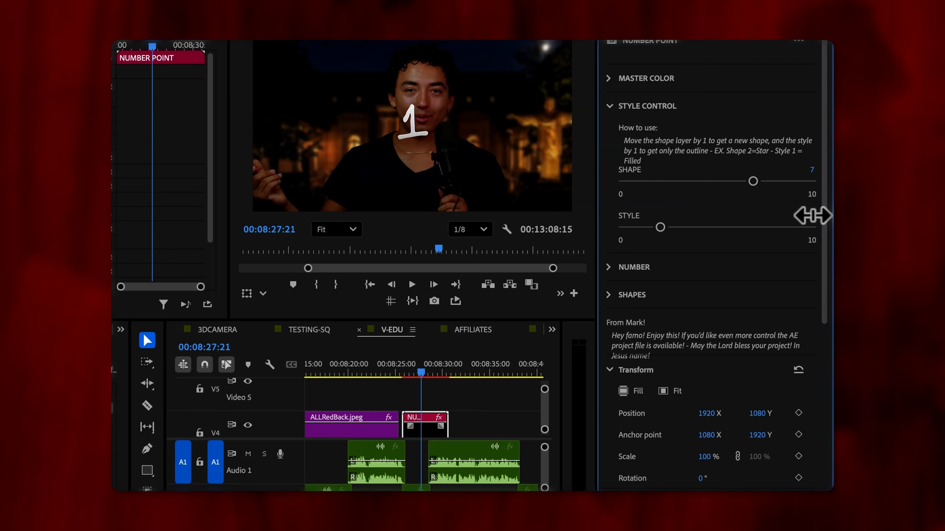
drag(809, 215, 811, 215)
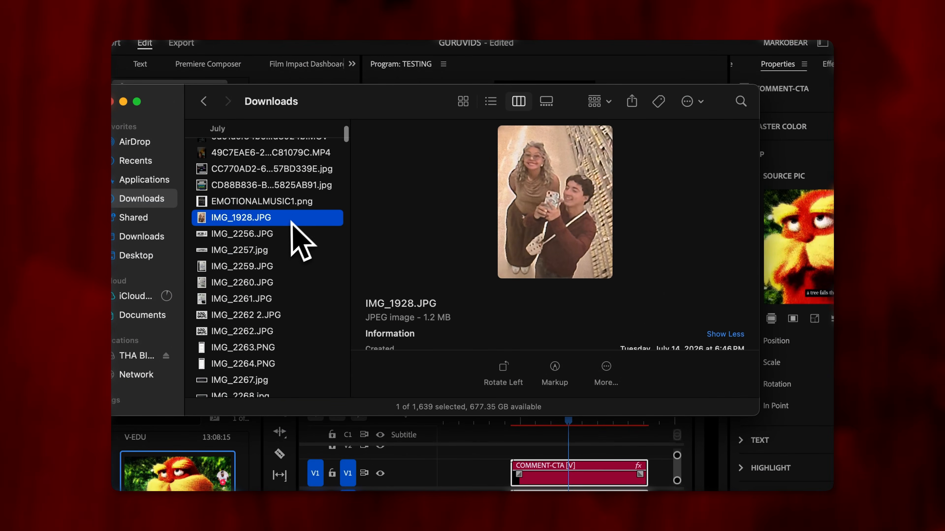
Replace the COMMENT-CTA graphic's profile source picture with IMG_1928.JPG from Downloads
drag(291, 222, 808, 253)
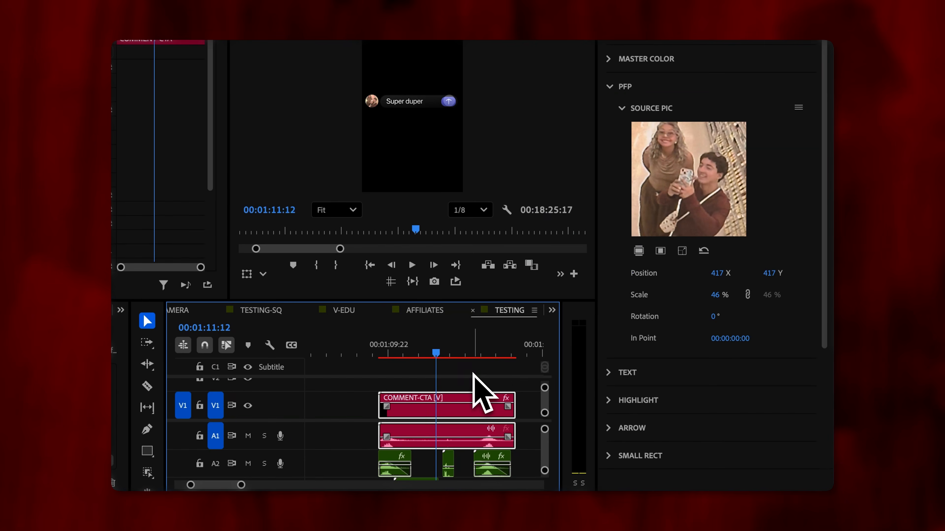
click(478, 379)
click(482, 408)
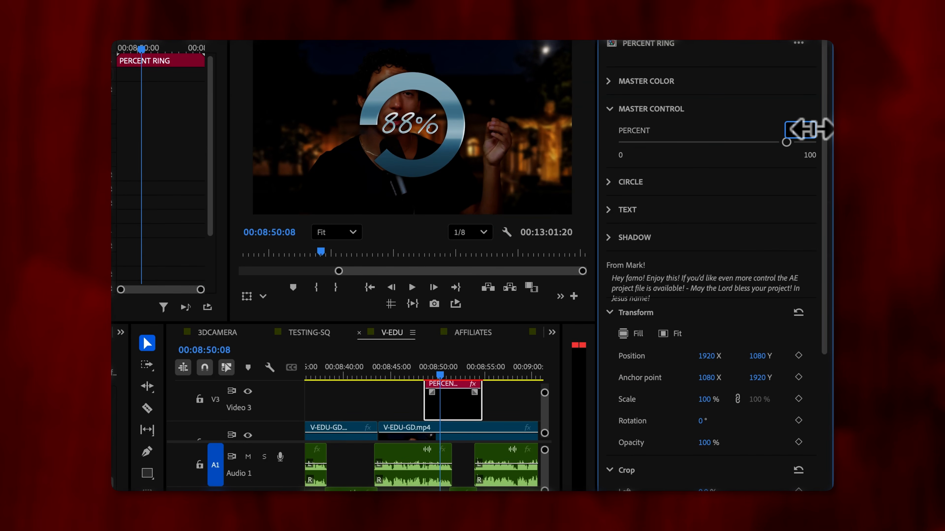
Adjust the PERCENT RING graphic's percent value and set the COUNTDOWN PILL's timer to 120 seconds
drag(811, 130, 811, 130)
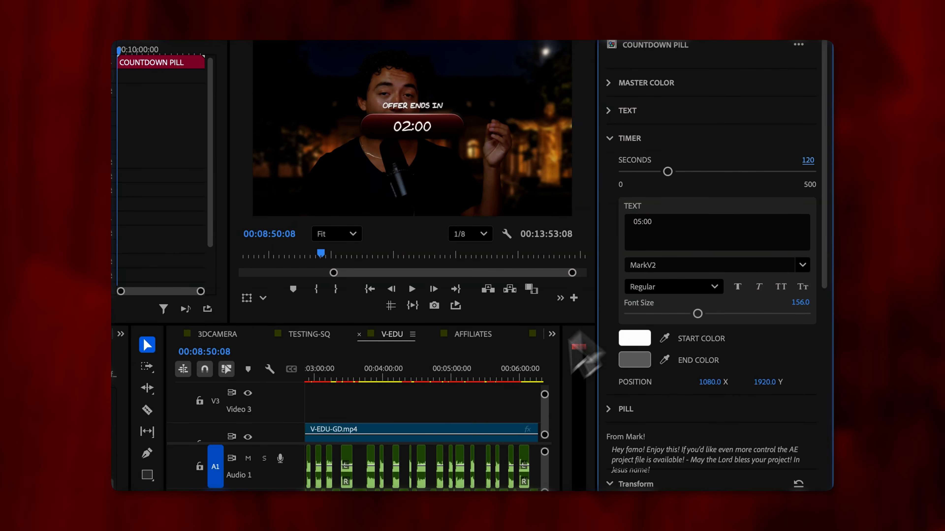
click(487, 411)
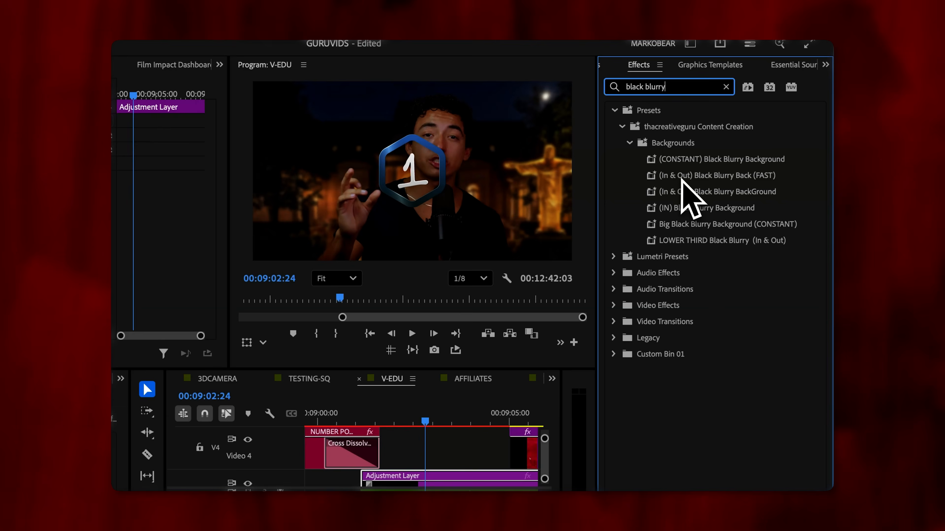
Apply the "(In & Out) Black Blurry BackGround" preset to the adjustment layer in the V-EDU sequence
click(684, 179)
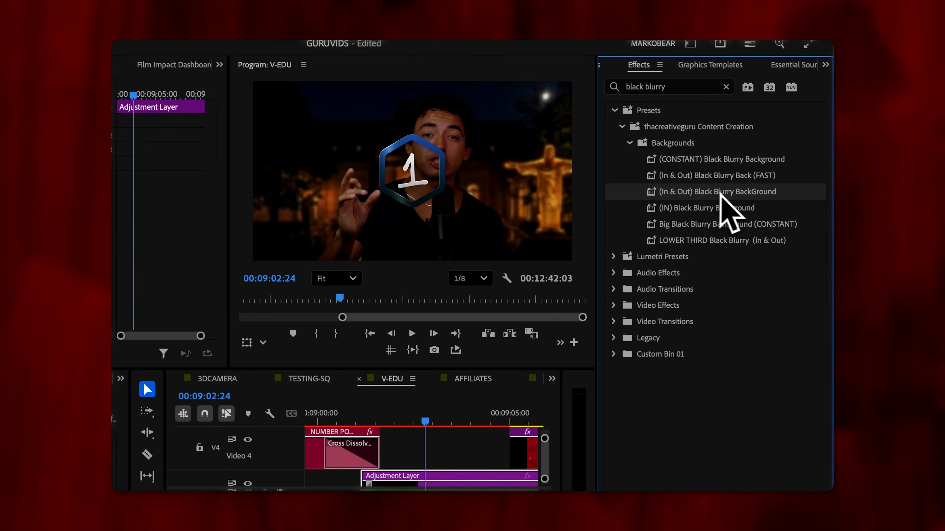
drag(722, 201, 458, 462)
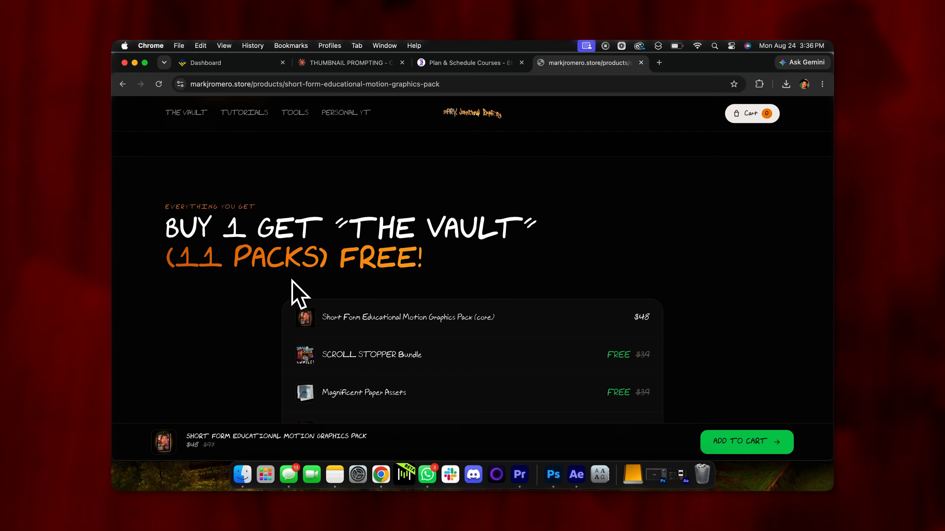
drag(167, 266, 353, 253)
click(324, 290)
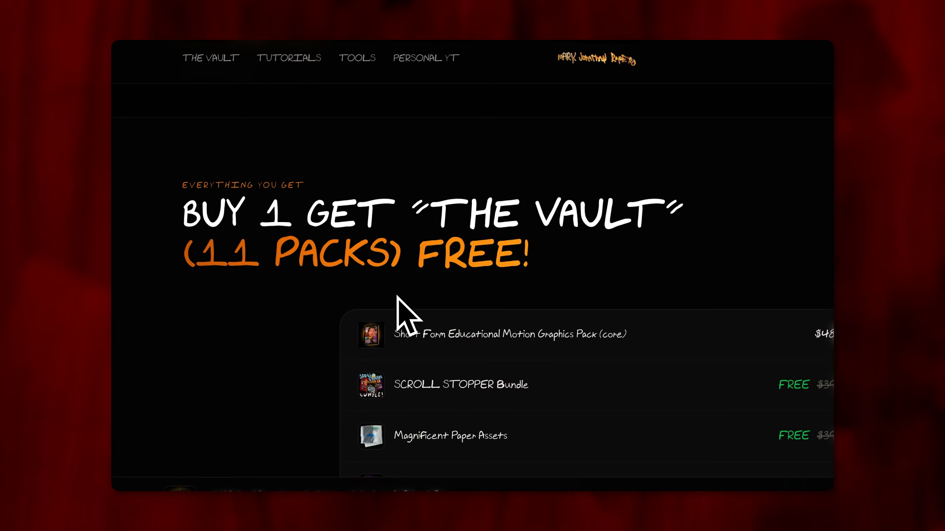
Review the list of bonus packs included with the Short Form Educational Motion Graphics Pack on its store page
scroll(488, 291, down, 3)
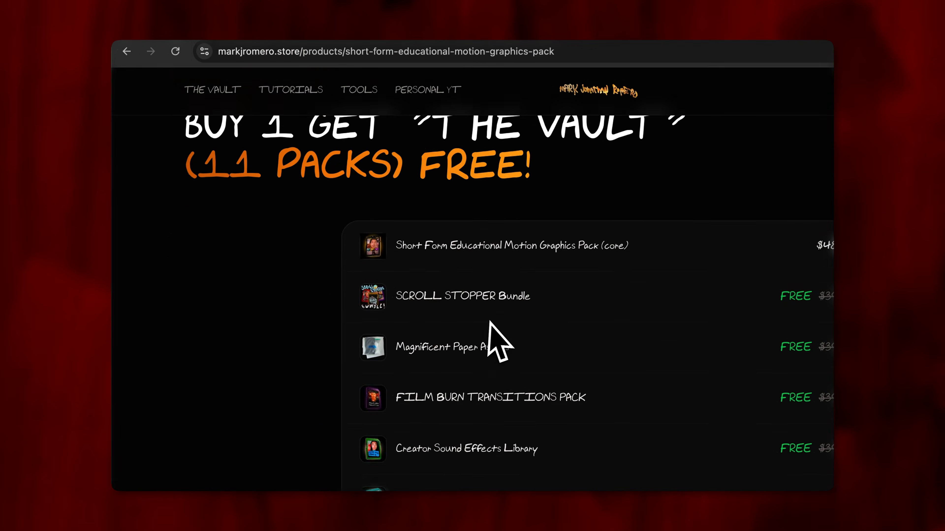
scroll(490, 323, down, 5)
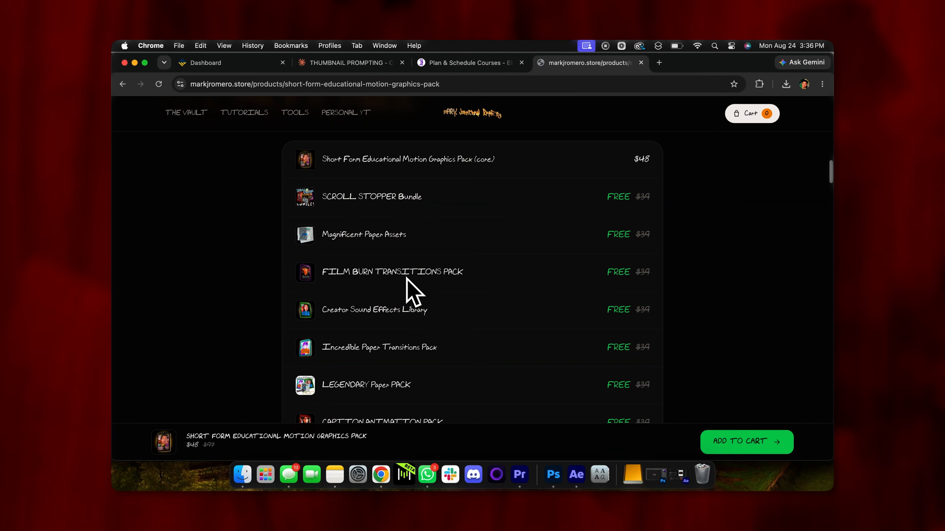
scroll(497, 303, down, 4)
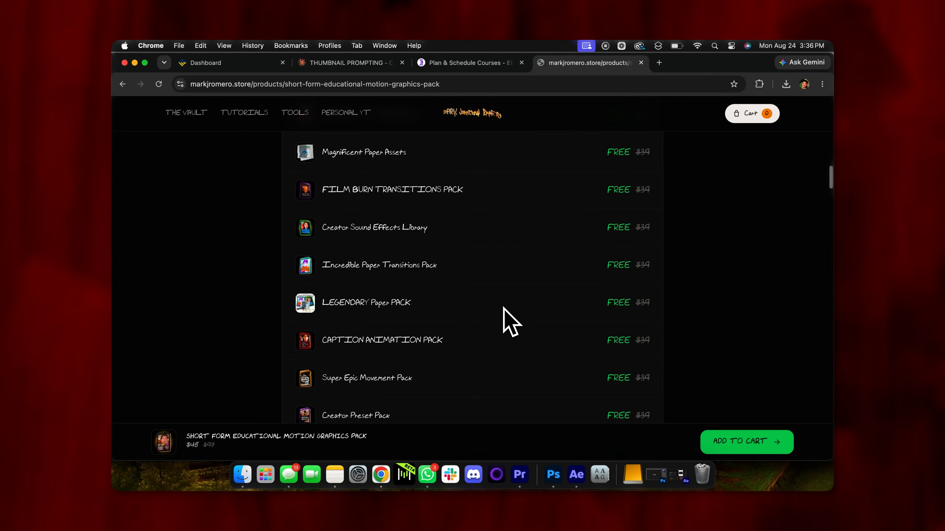
scroll(504, 308, down, 6)
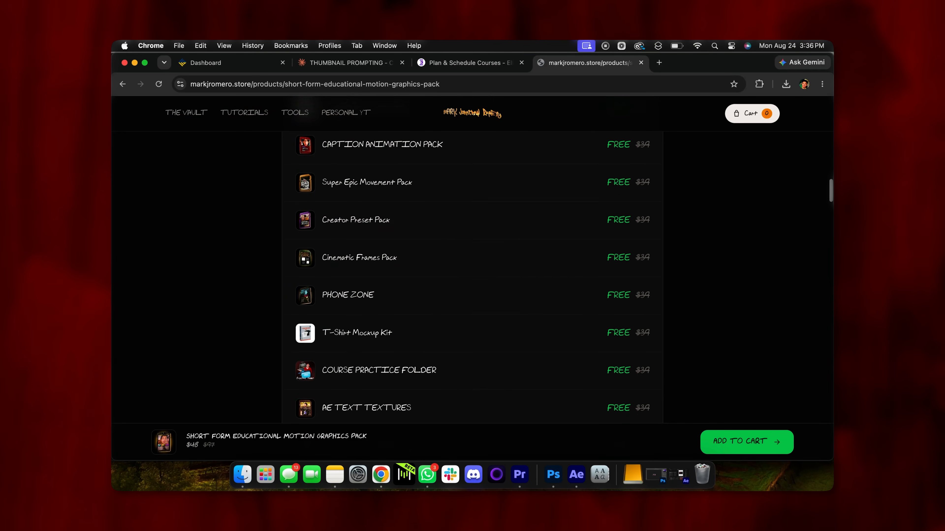
scroll(472, 277, down, 2)
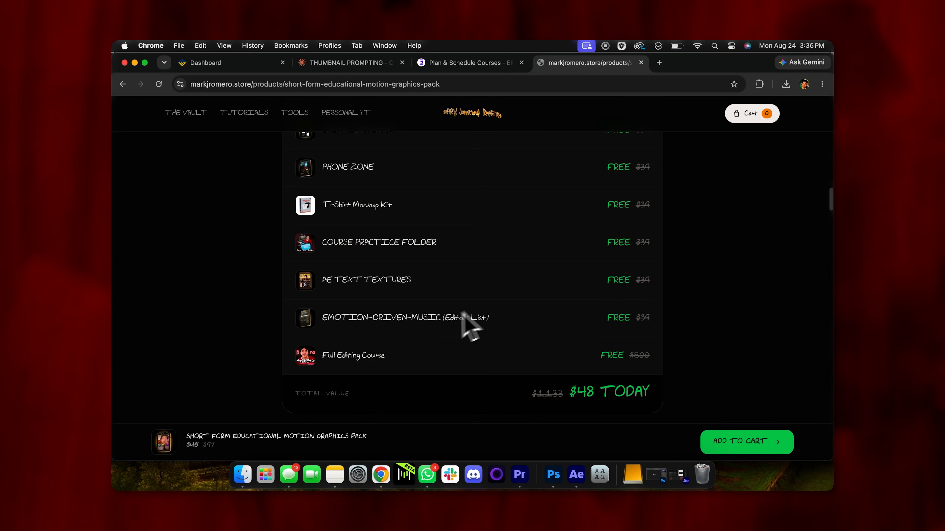
scroll(464, 274, down, 8)
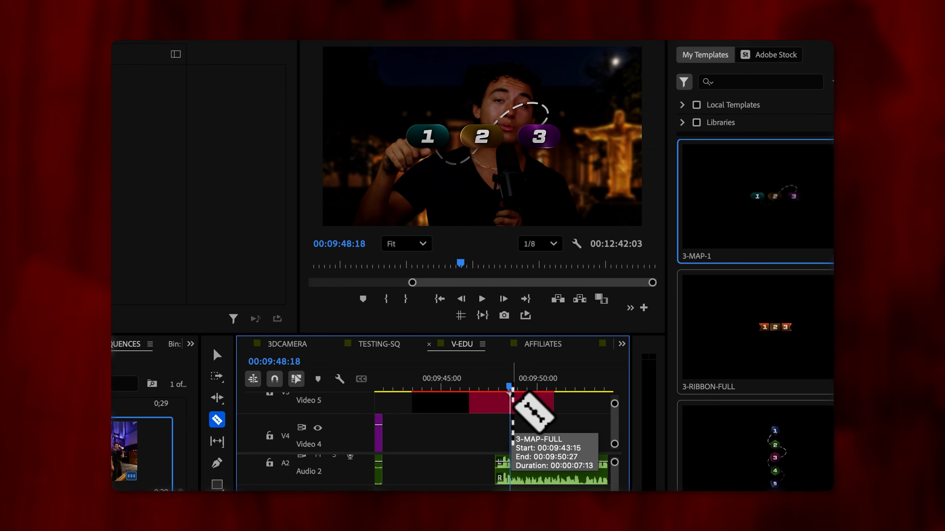
Cut the 3-MAP-FULL clip at 00:09:48:18 in the V-EDU sequence and delete the part after the cut
click(512, 401)
click(531, 408)
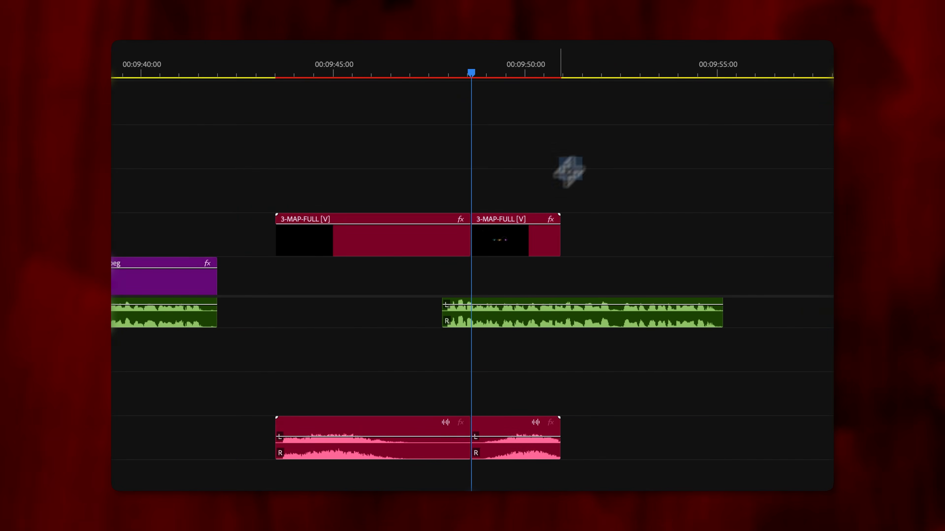
key(Delete)
Apply the "CHILL Slide Down W/Fade" preset to the shortened 3-MAP-FULL clip and play the sequence to preview it
key(grave)
key(minus)
key(minus)
key(minus)
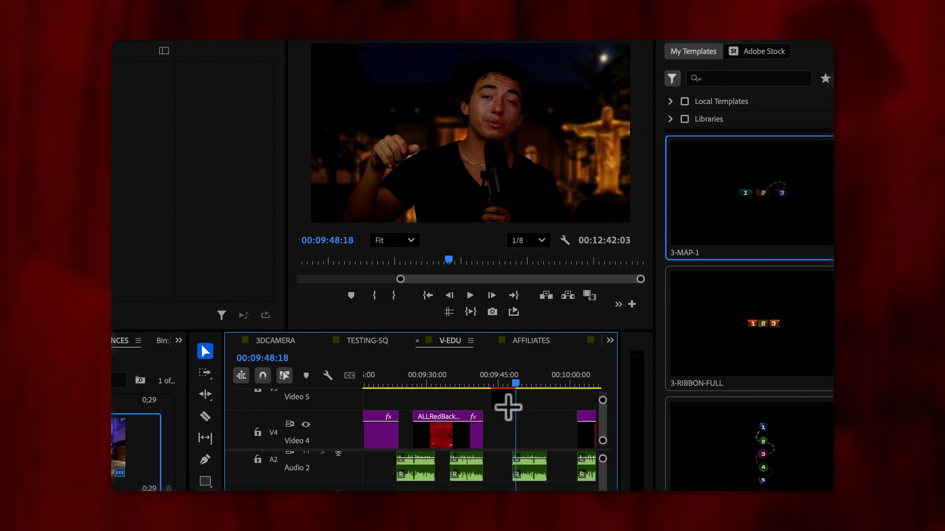
key(equal)
key(equal)
key(shift+7)
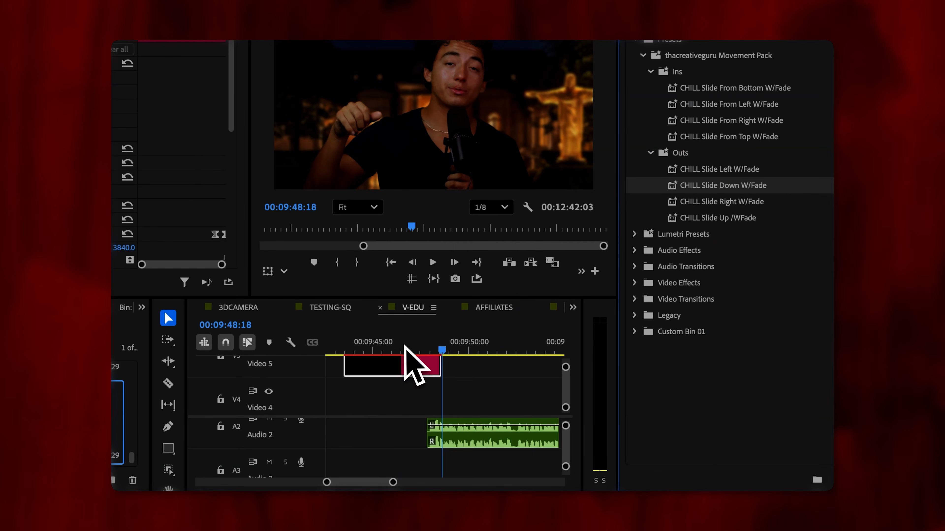
click(449, 361)
key(space)
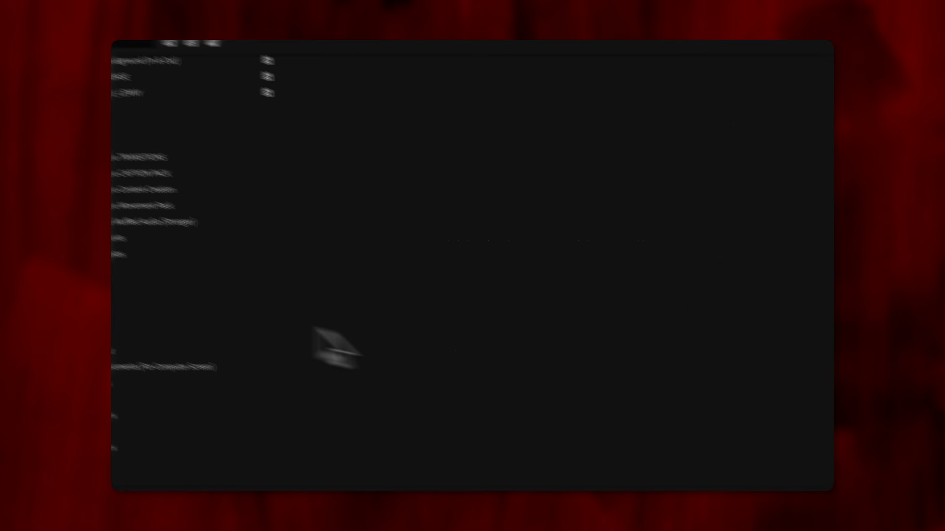
Browse the Editing Tools collection in Chrome and open the Educational Motion Graphics Pack product page
scroll(187, 321, down, 10)
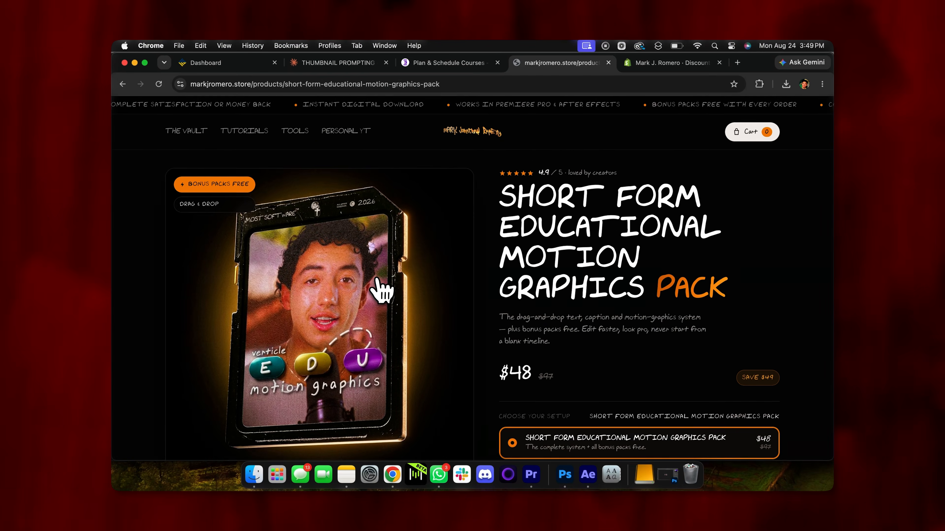
scroll(380, 290, down, 10)
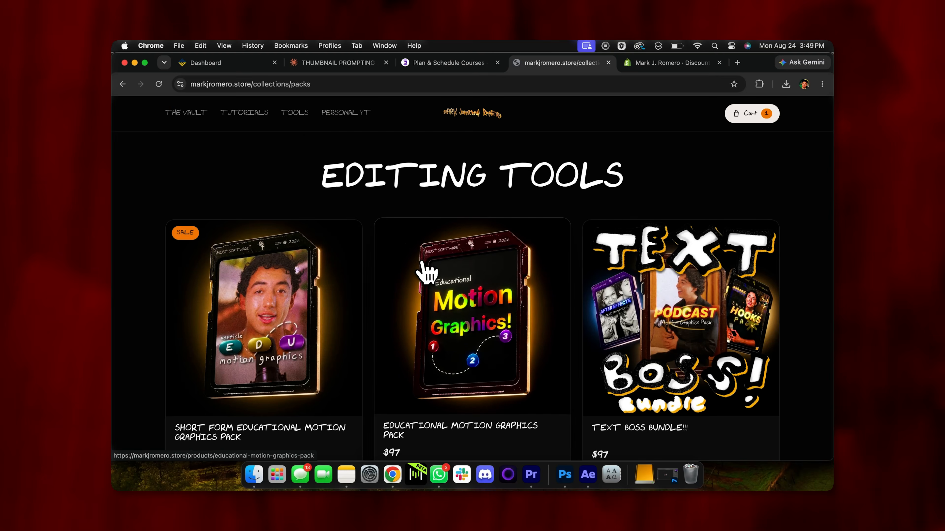
click(427, 271)
scroll(544, 338, down, 5)
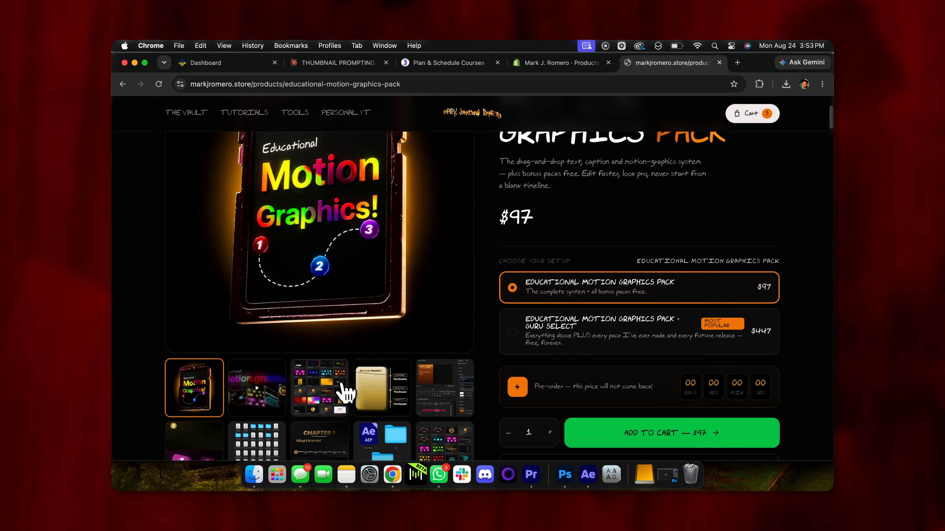
View the template overview and the chapter timeline preview in the Educational Motion Graphics Pack's product gallery
click(344, 392)
scroll(348, 394, up, 3)
scroll(363, 416, down, 2)
click(366, 417)
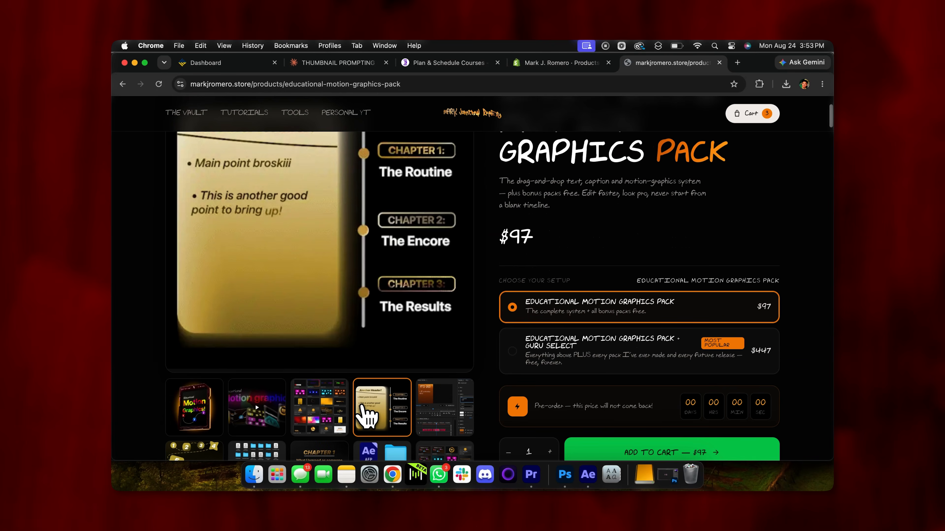
scroll(369, 416, up, 3)
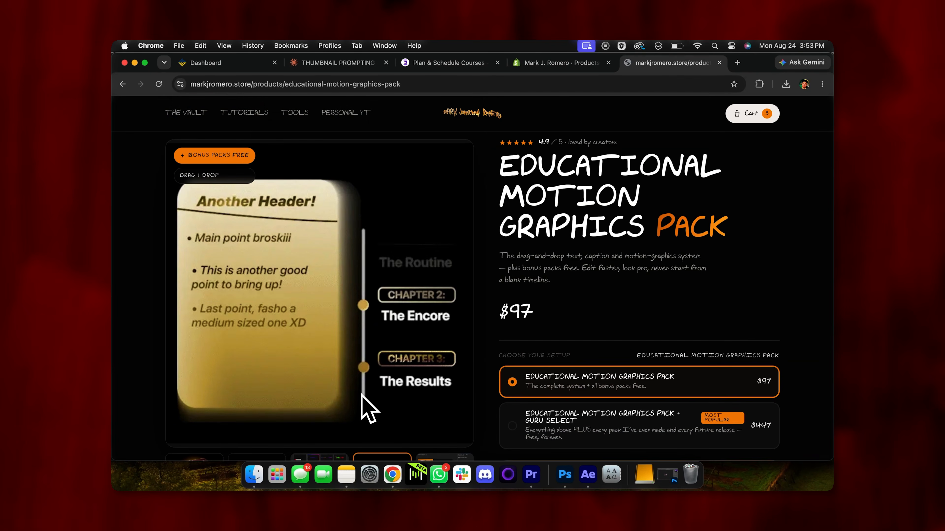